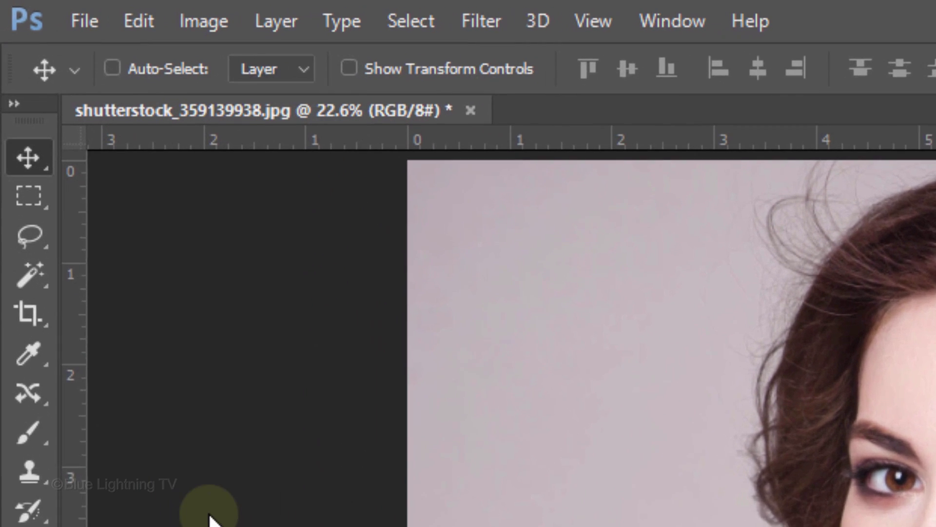
Crop the portrait to a 1000 × 1000 px square at 150 px/in around the face and shoulders
click(30, 315)
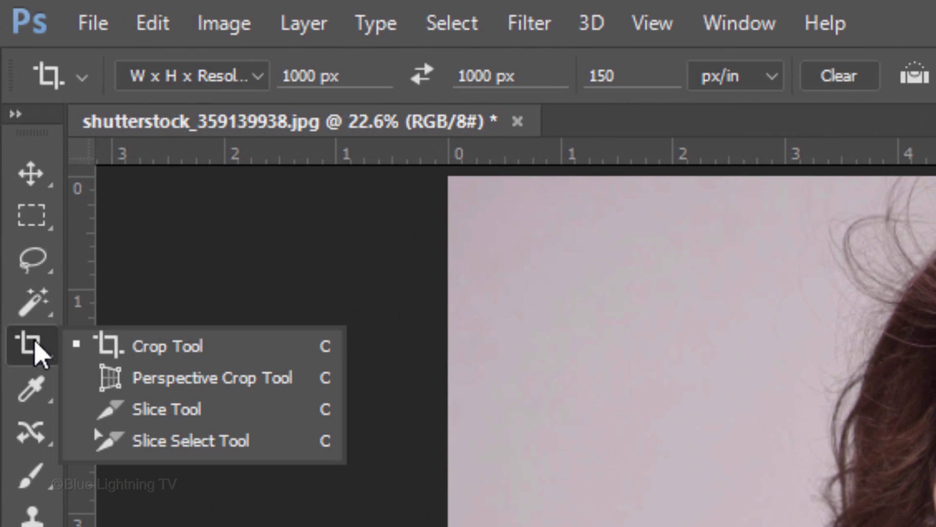
click(175, 347)
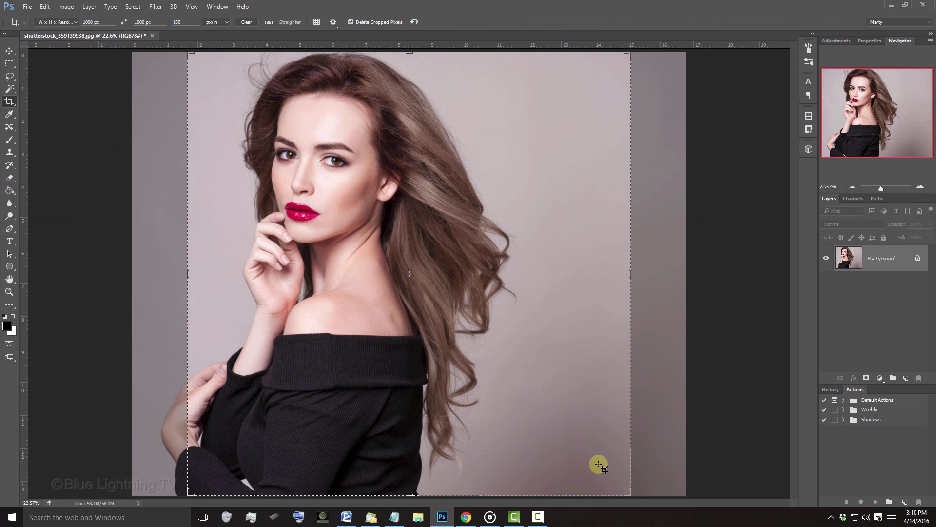
drag(628, 491, 553, 399)
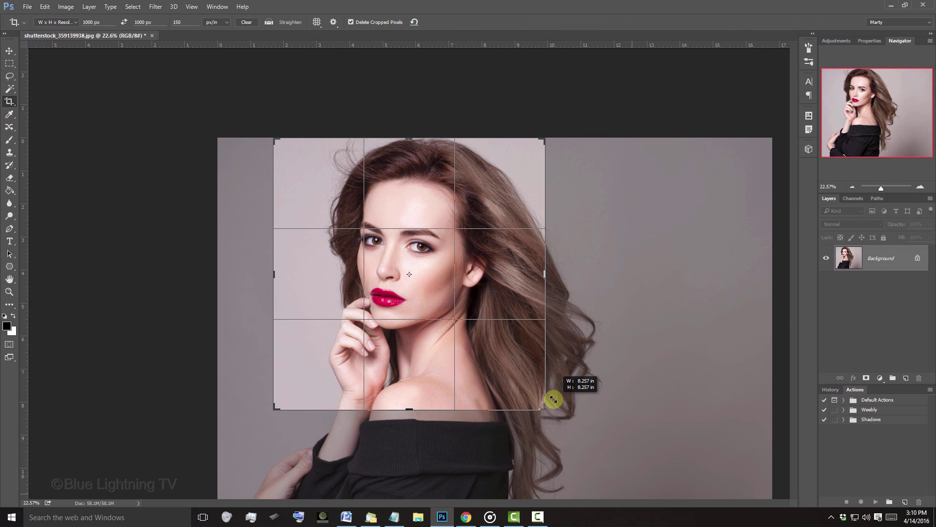
drag(421, 291, 429, 293)
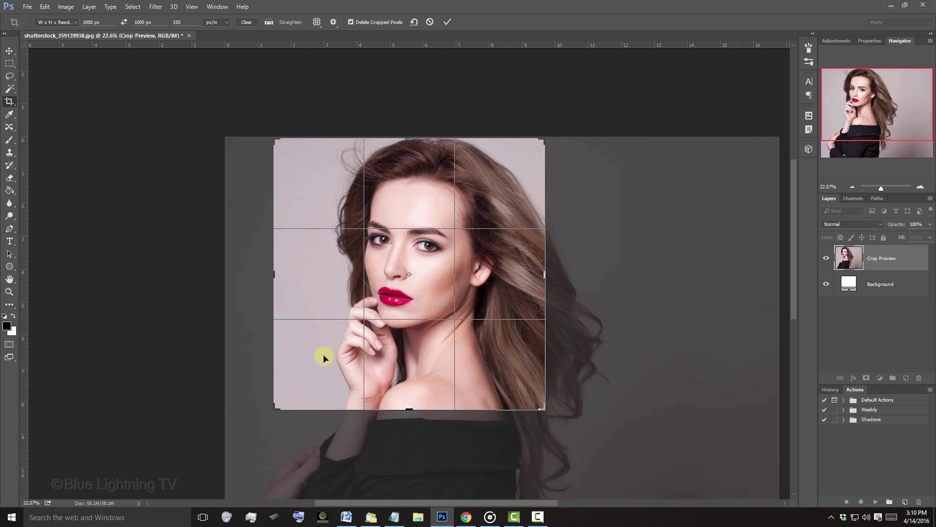
drag(275, 404, 284, 399)
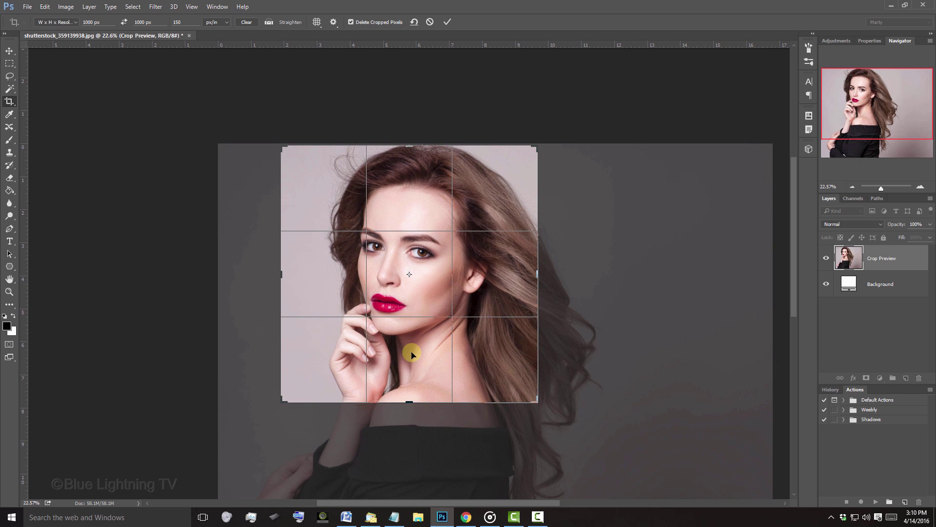
click(446, 22)
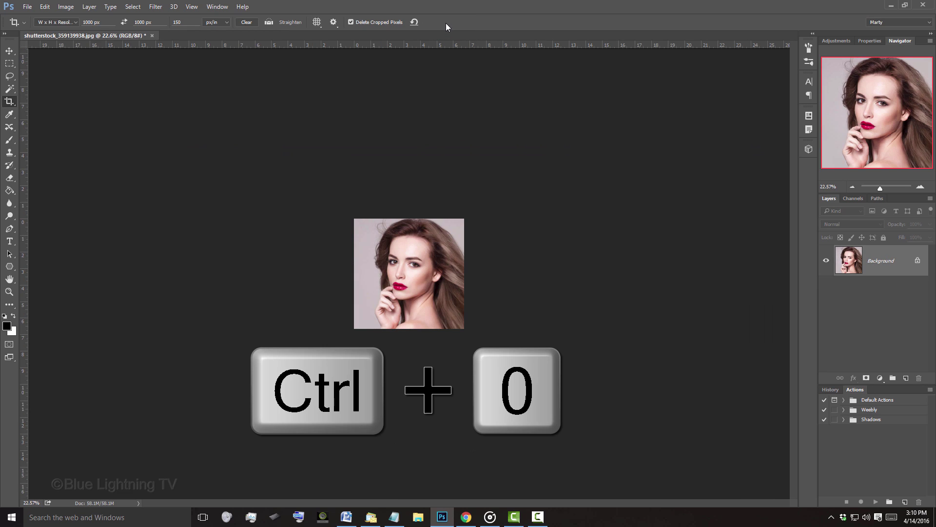
key(ctrl+0)
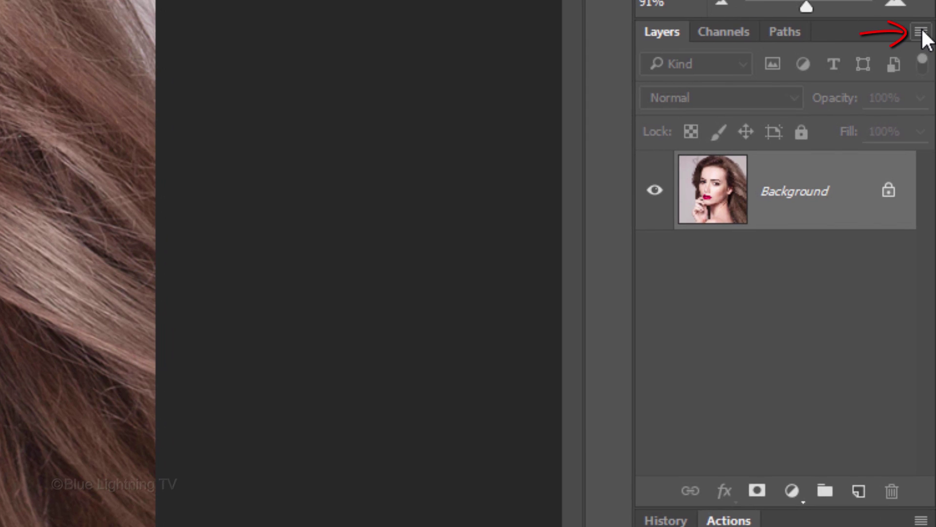
Convert the photo layer to a smart object and duplicate it as Layer 0 copy
click(921, 32)
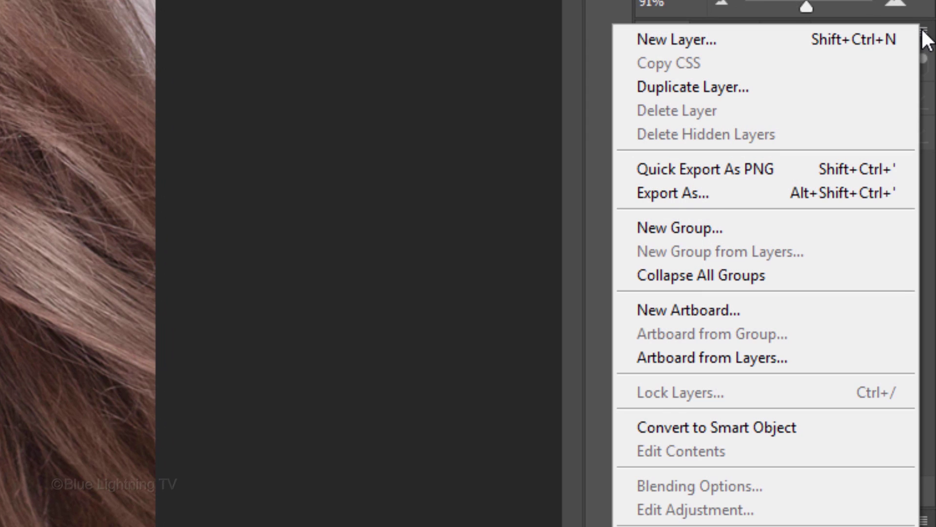
click(840, 432)
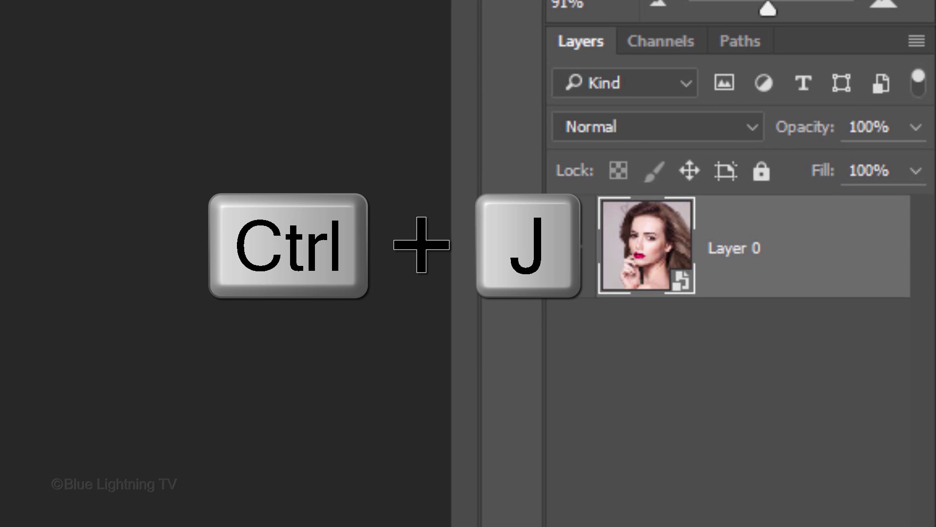
key(ctrl+j)
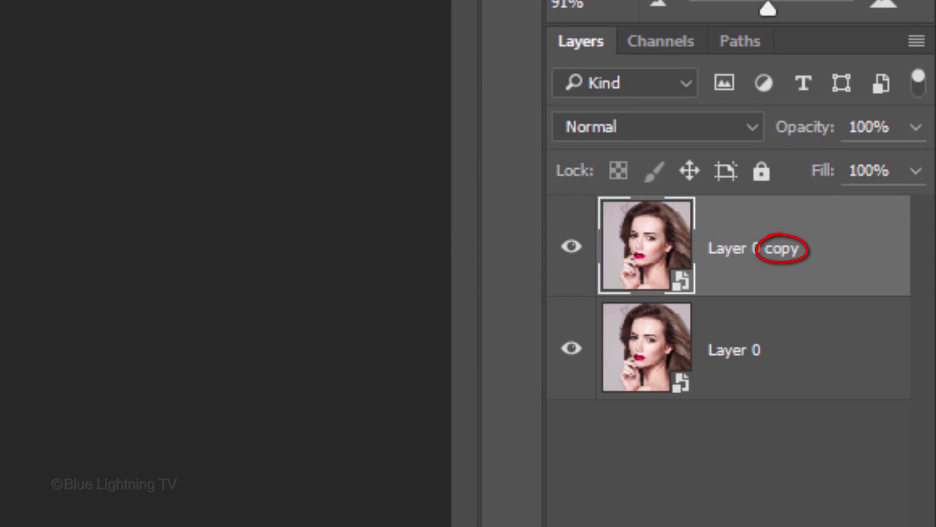
Hide Layer 0 copy and make Layer 0 the active layer
click(571, 246)
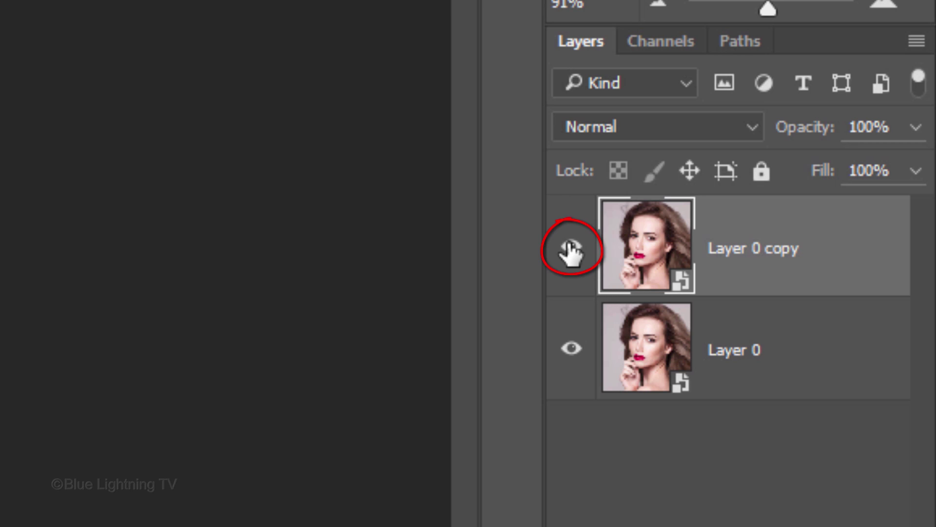
click(571, 247)
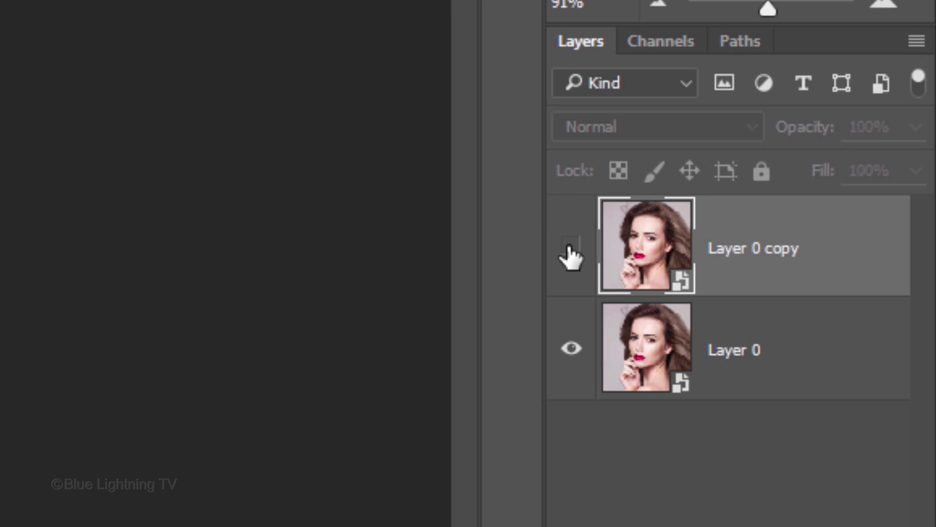
click(644, 352)
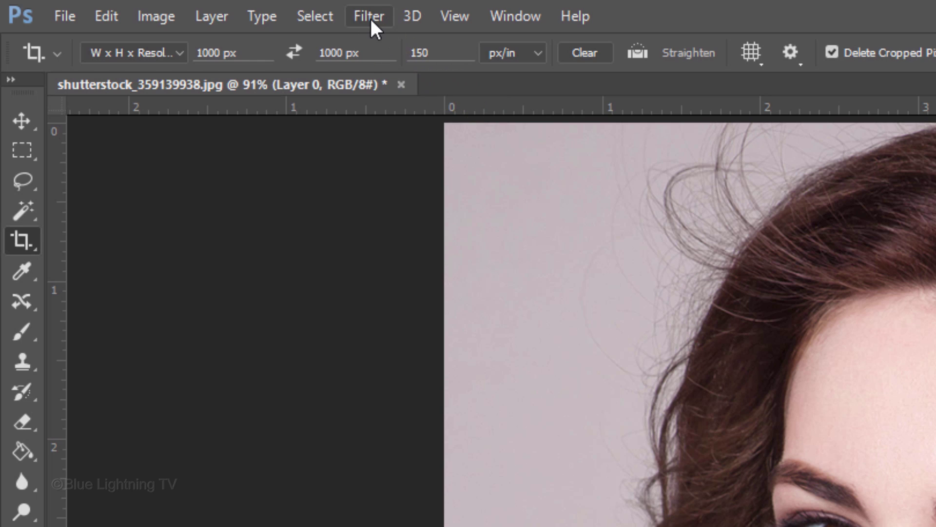
Apply a Radial Blur to Layer 0 at Amount 100, Zoom, Best, with the centre nudged slightly
click(371, 19)
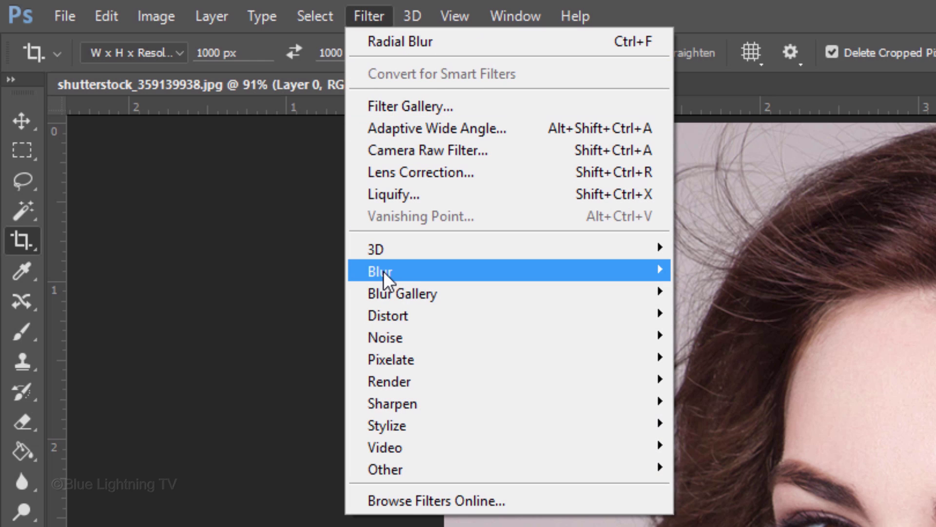
mouse_move(409, 271)
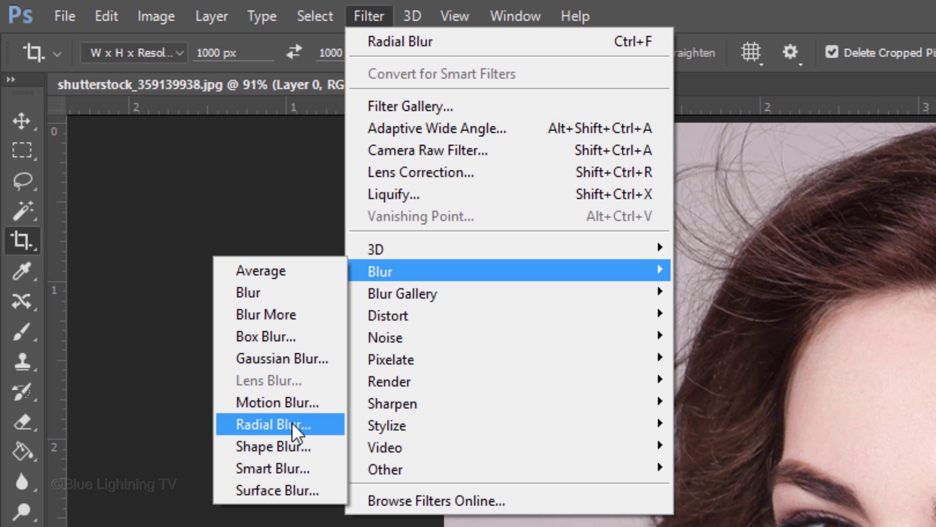
click(292, 423)
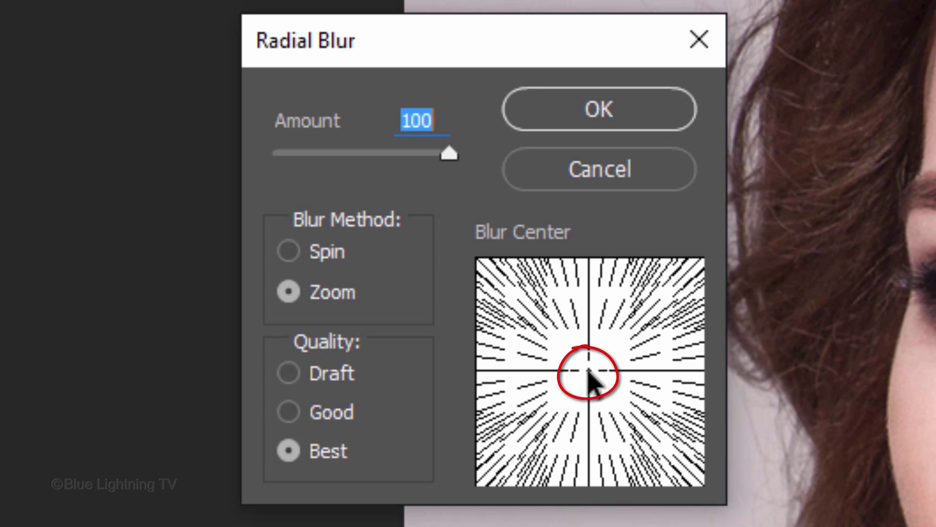
mouse_move(588, 368)
mouse_down()
mouse_move(589, 358)
mouse_move(580, 374)
mouse_up()
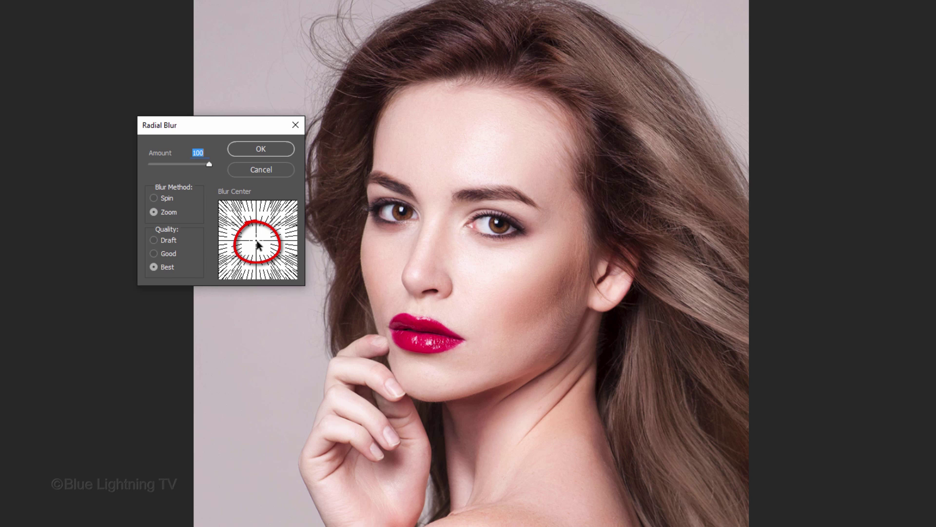
click(270, 154)
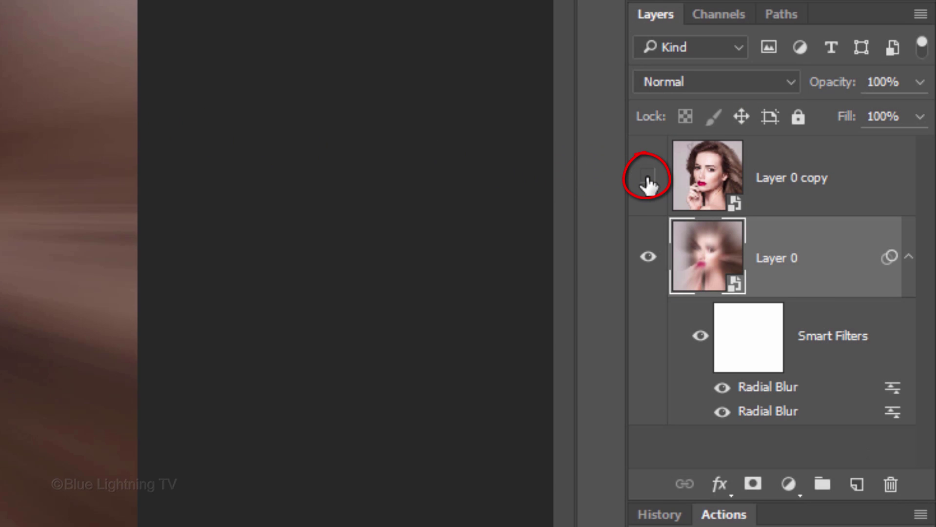
Show and select Layer 0 copy, and give it an all-black layer mask
click(648, 178)
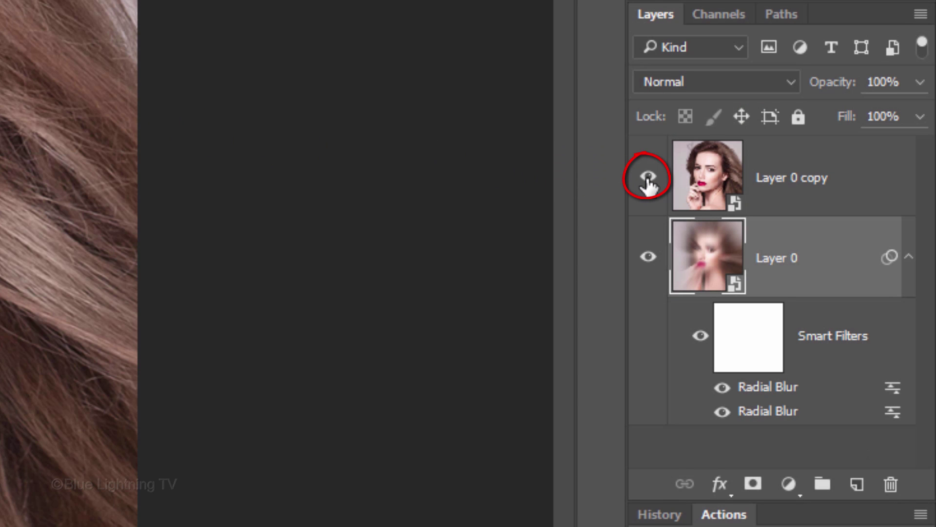
click(709, 181)
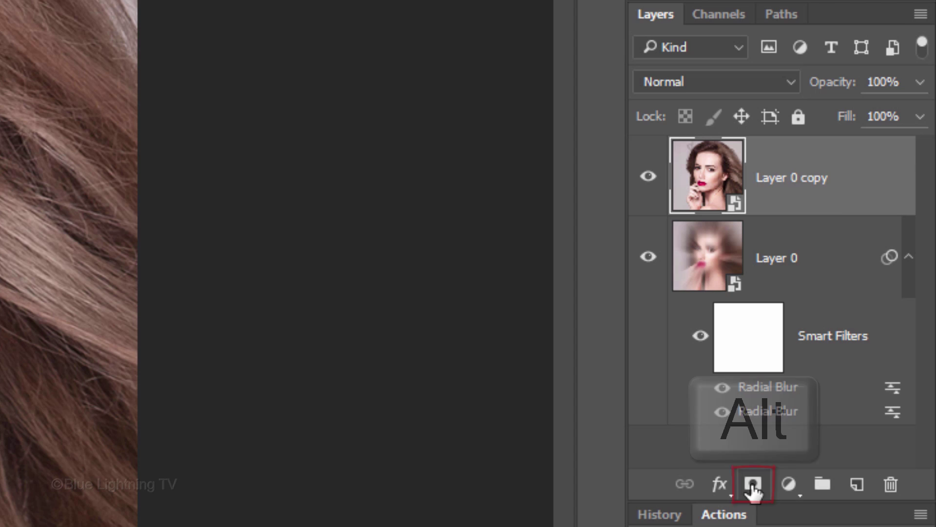
alt+click(753, 489)
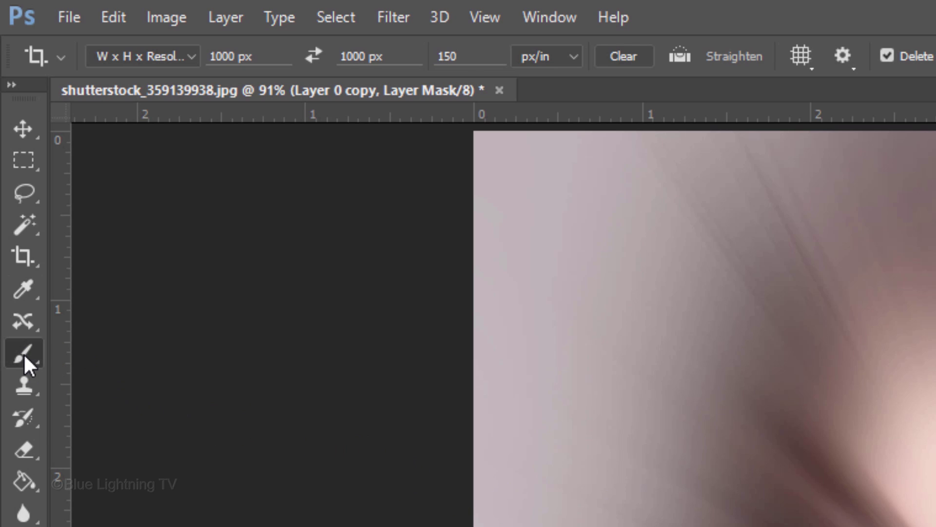
Set the Brush Tool to 700 px, 0% hardness, 75% opacity and 100% flow
click(23, 353)
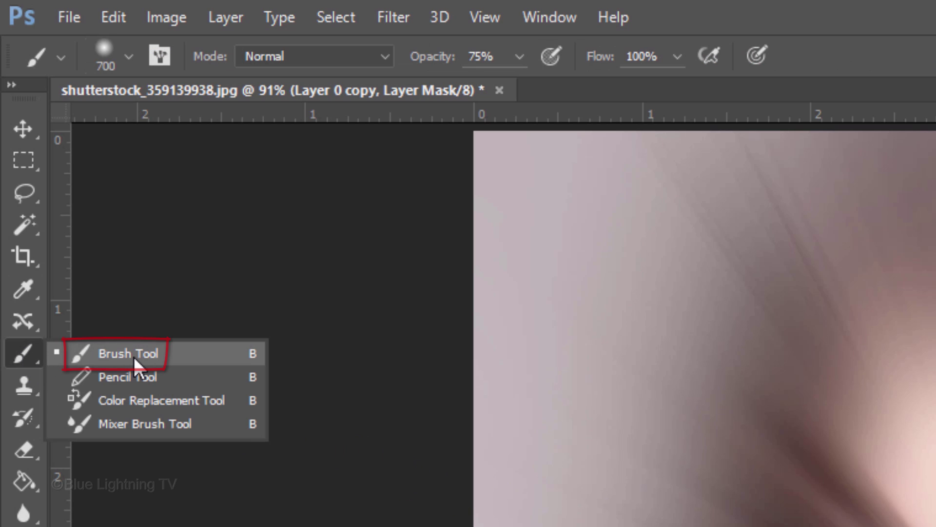
click(134, 354)
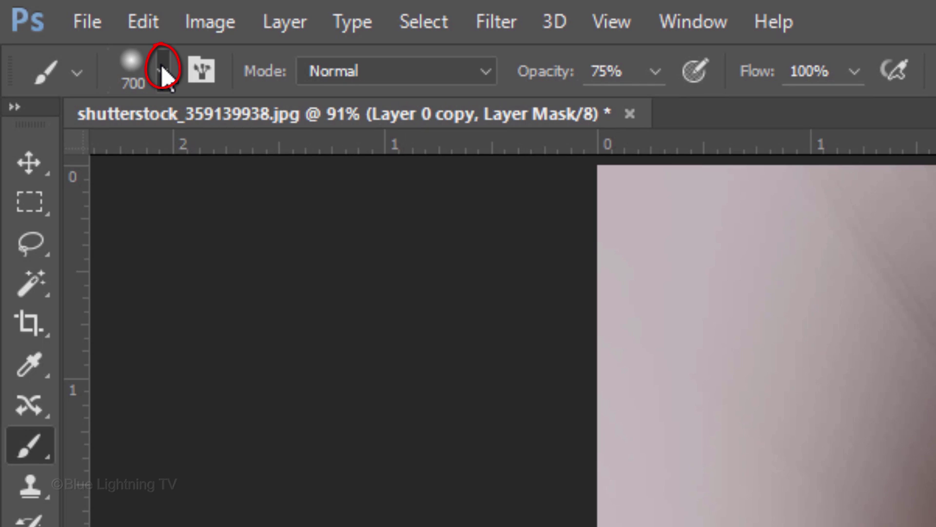
click(164, 70)
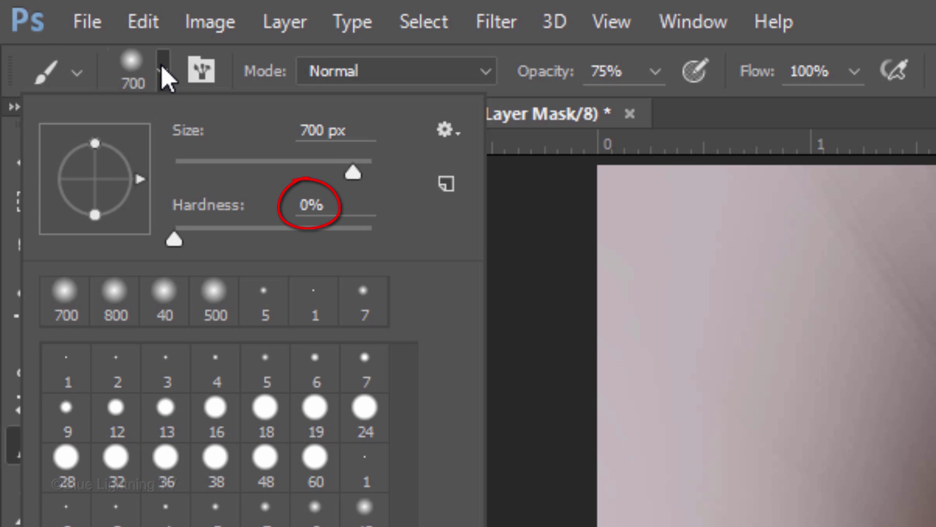
key(Return)
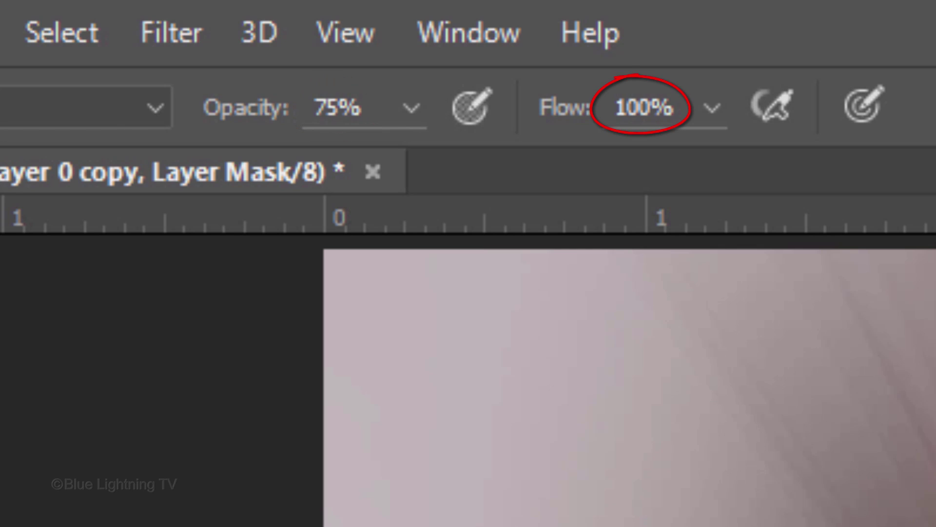
key(F5)
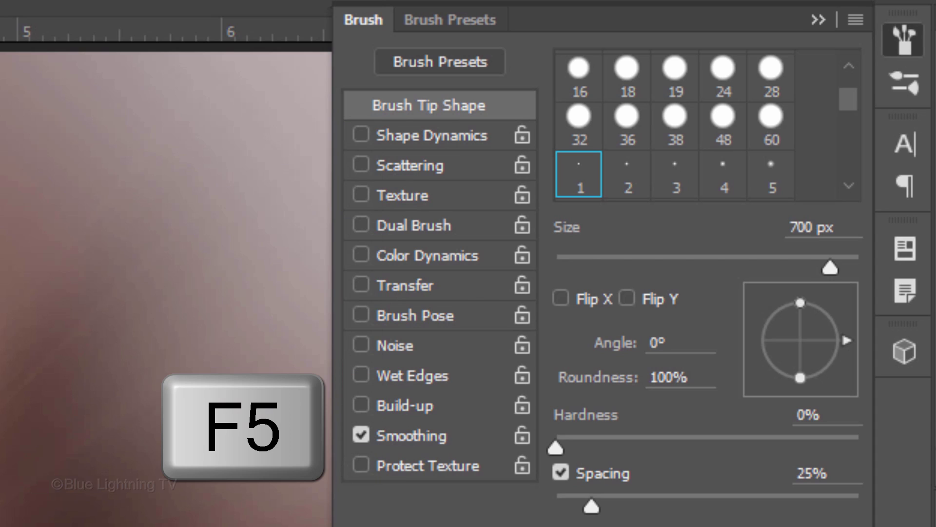
key(F5)
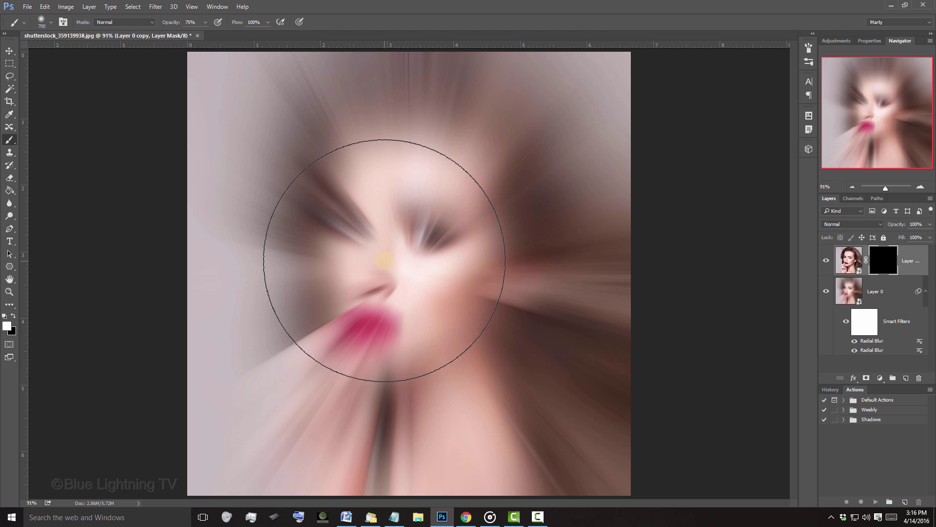
Reveal the sharp face with one soft white brush click on Layer 0 copy's mask
click(384, 260)
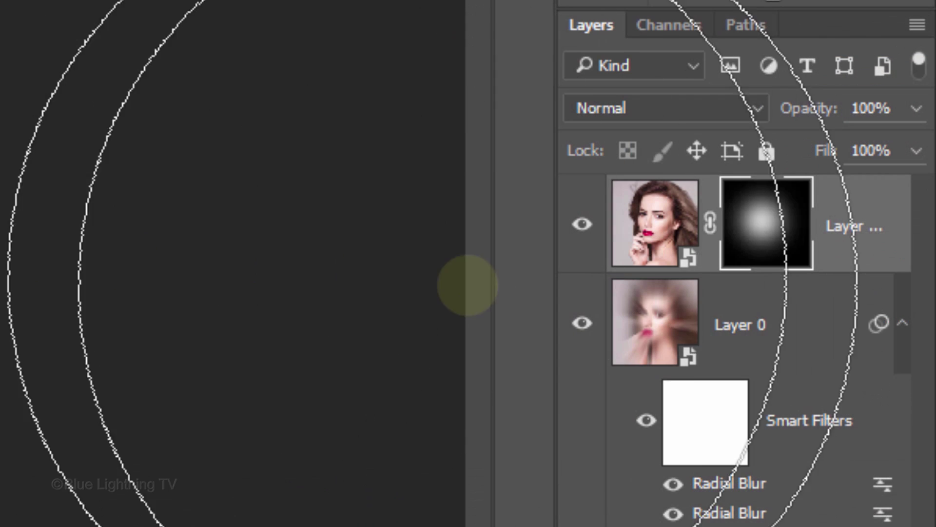
click(847, 294)
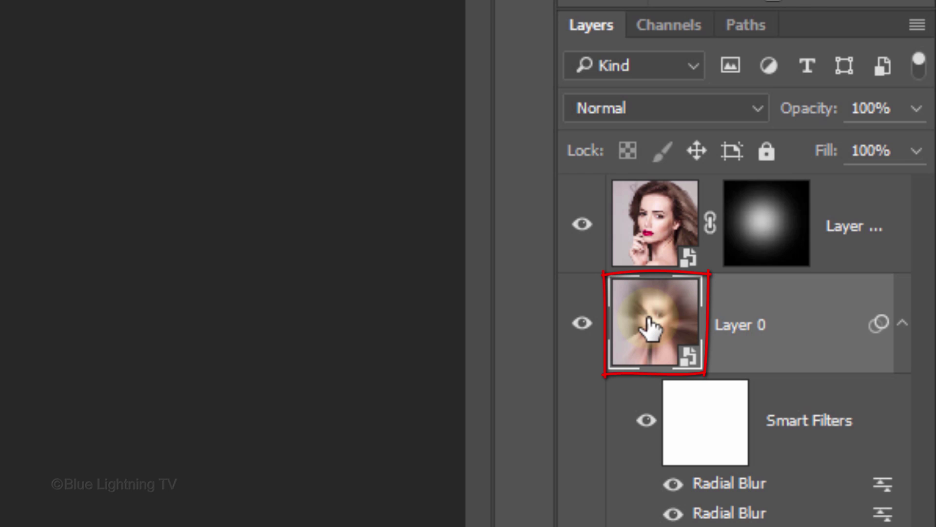
Open the Layer 0 smart object's contents, Layer 01.psb, as a separate document
double_click(651, 328)
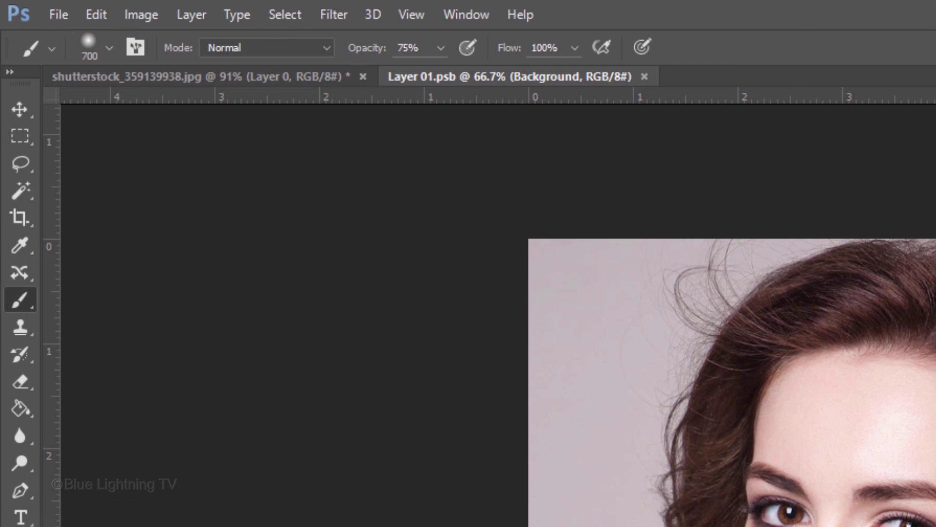
click(62, 13)
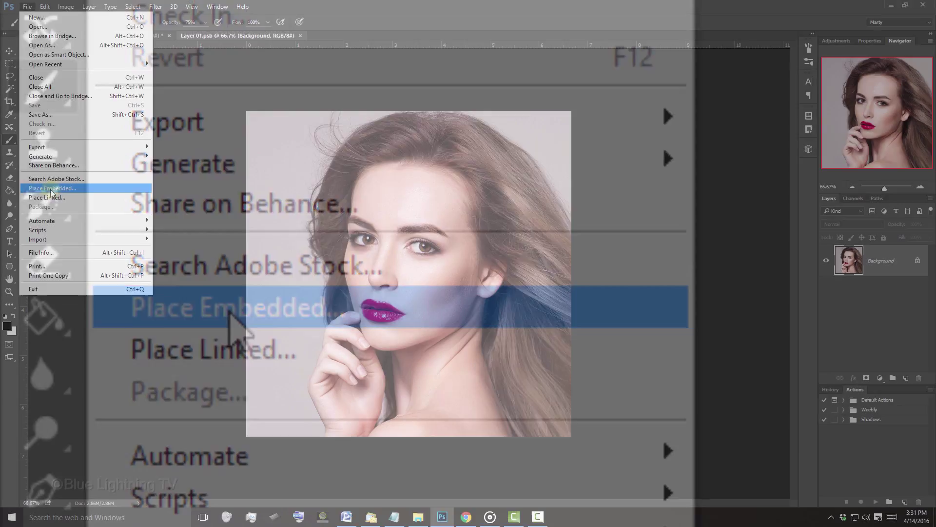
Place Embedded the shutterstock_268909298 photo of the boy on the bench
click(234, 322)
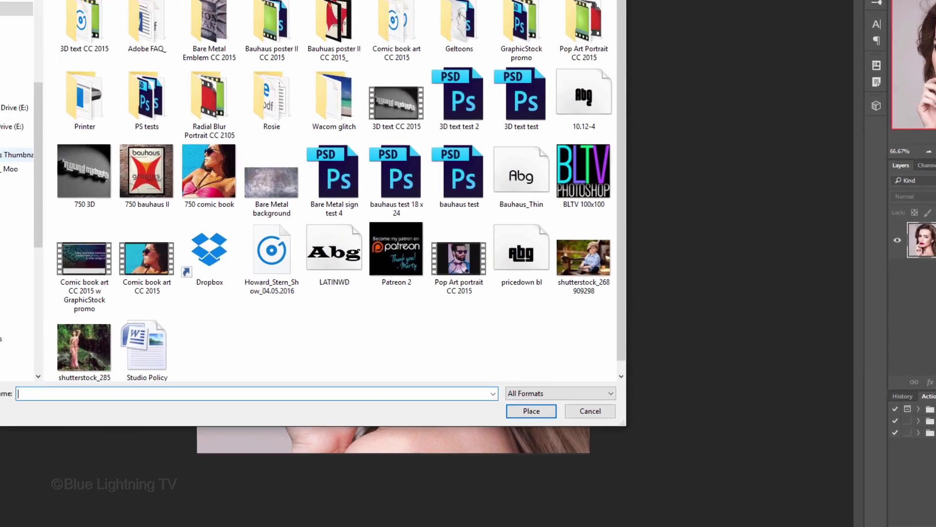
click(583, 267)
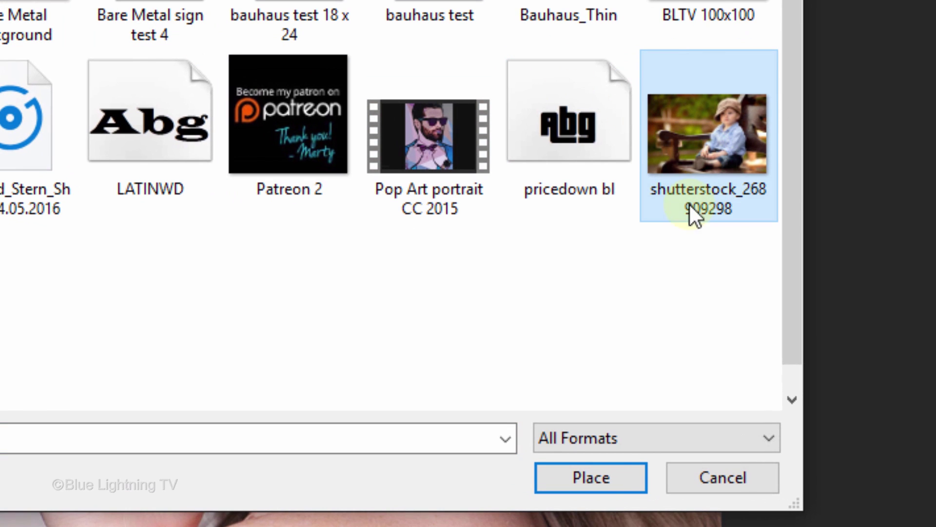
click(605, 480)
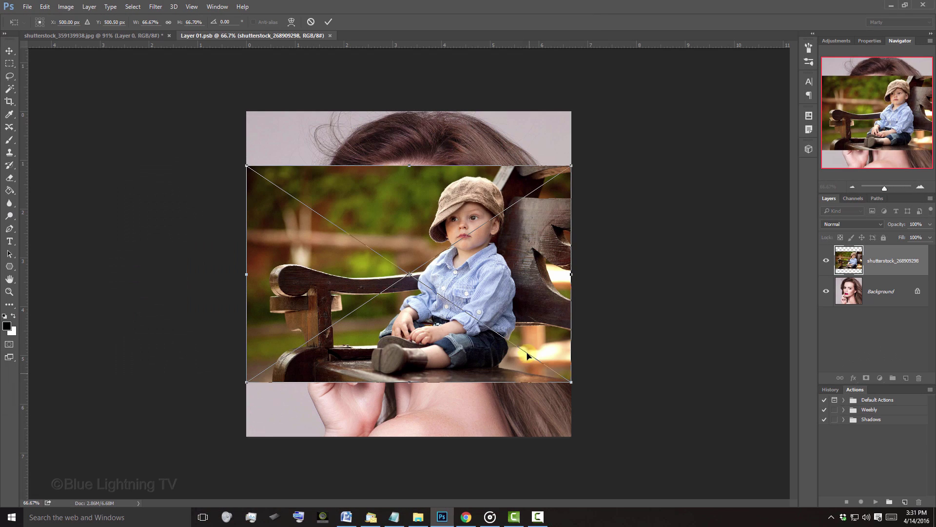
Move the boy's photo and scale it up around his face to fill the square
drag(511, 262, 454, 308)
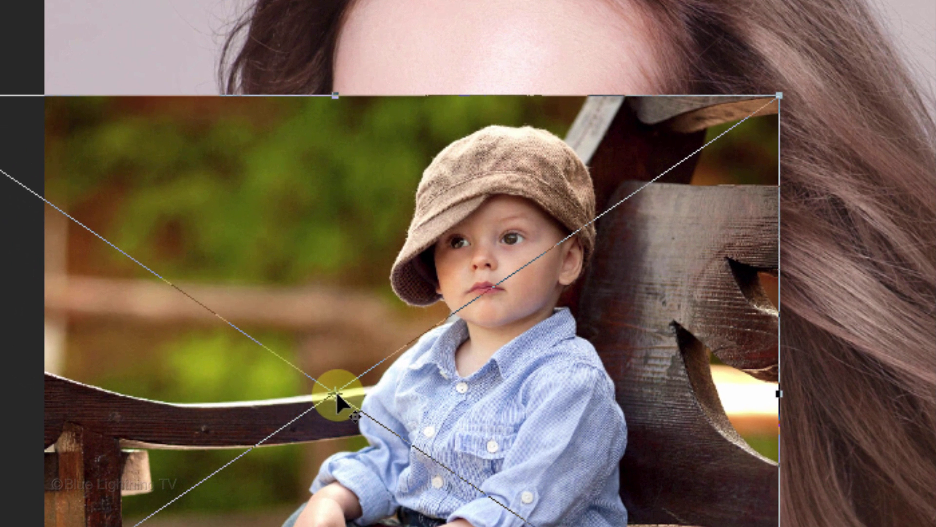
drag(336, 395, 489, 280)
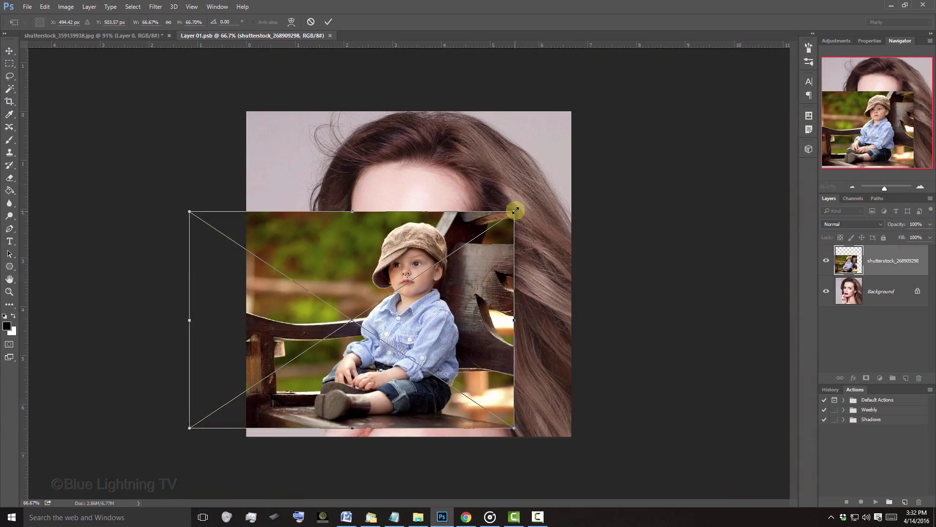
mouse_move(514, 210)
mouse_down()
mouse_move(704, 63)
mouse_move(765, 70)
mouse_up()
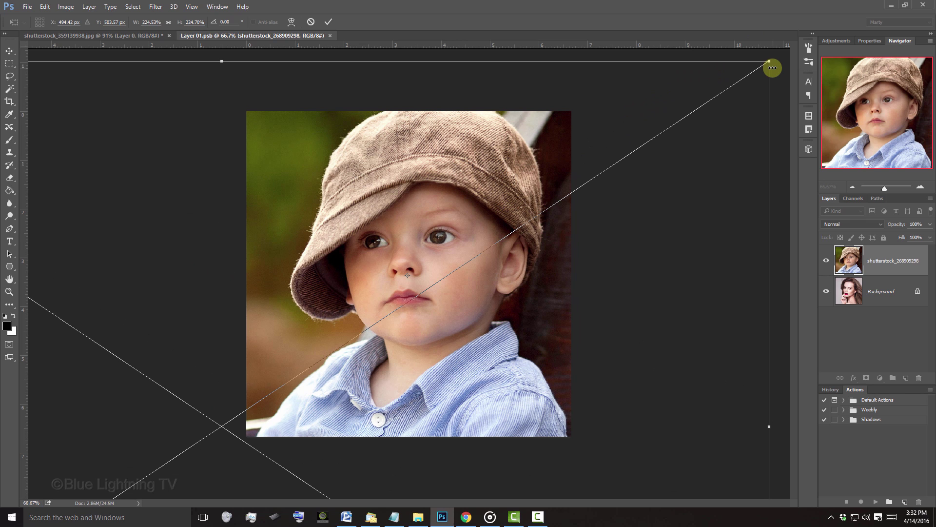
drag(512, 151, 512, 173)
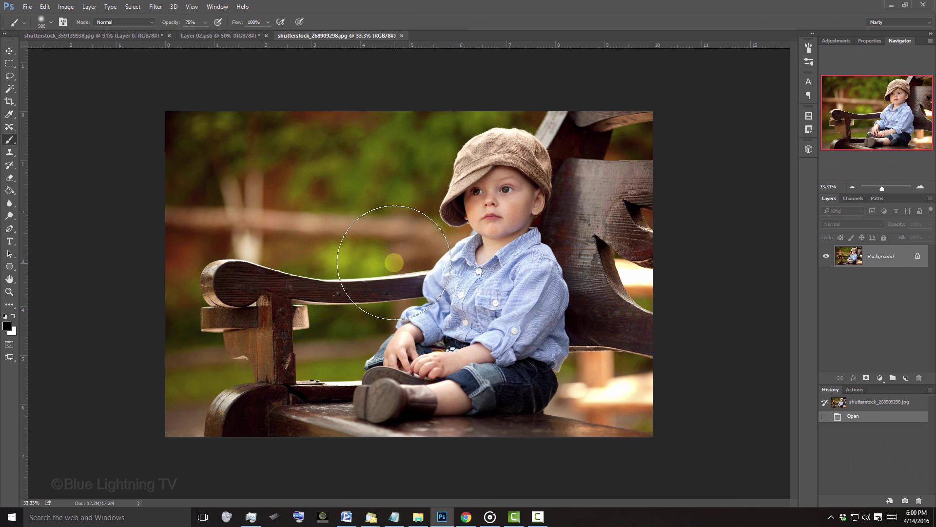
Drag the boy's photo onto the Layer 02.psb canvas as a new Layer 1
key(v)
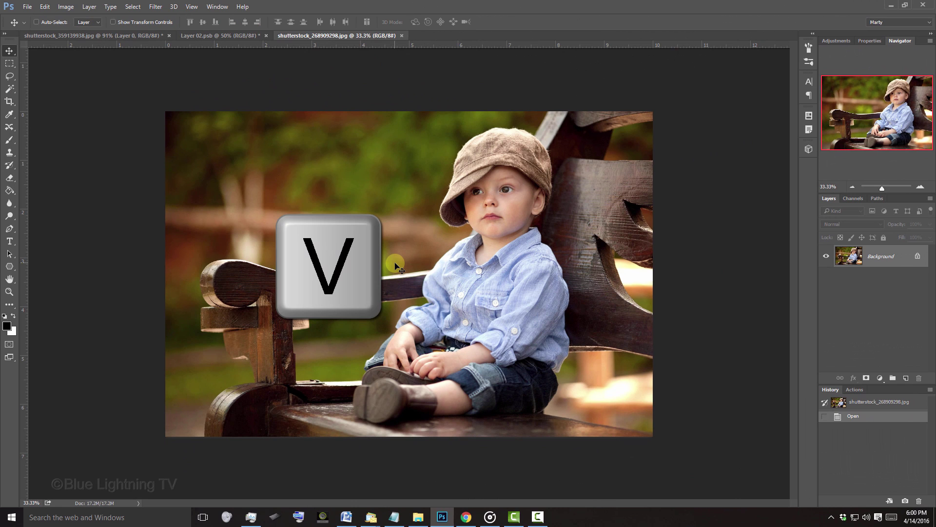
drag(395, 265, 228, 36)
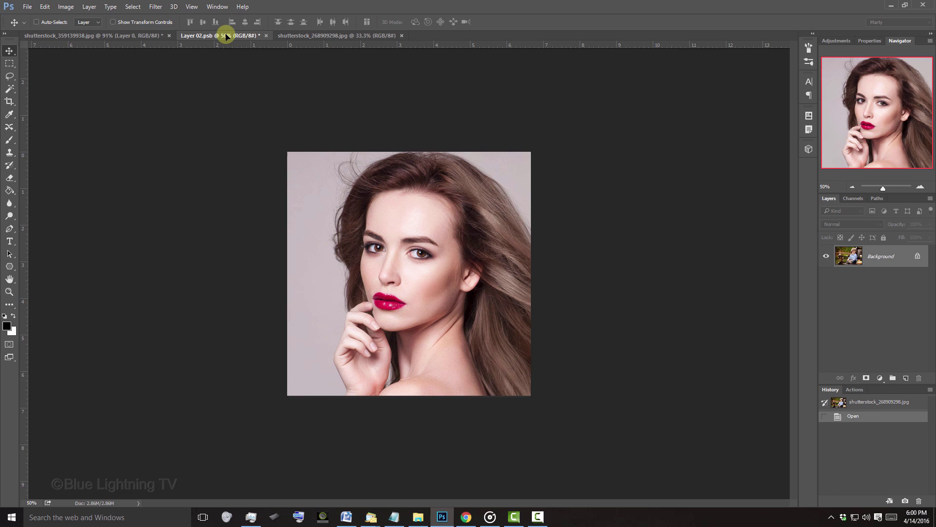
mouse_move(227, 35)
mouse_down()
mouse_move(395, 261)
mouse_move(272, 373)
mouse_up()
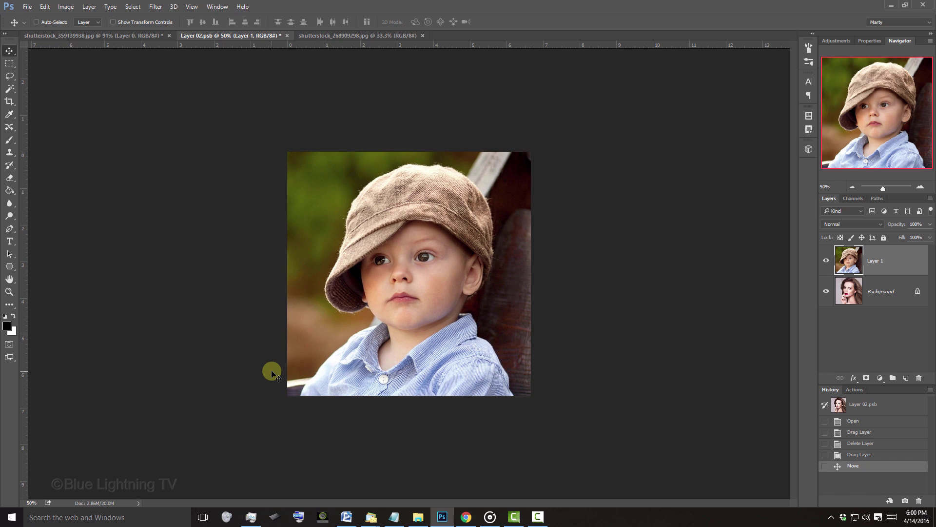
Enlarge the boy's layer to about 108% around his cheek so he fills the square
key(ctrl+t)
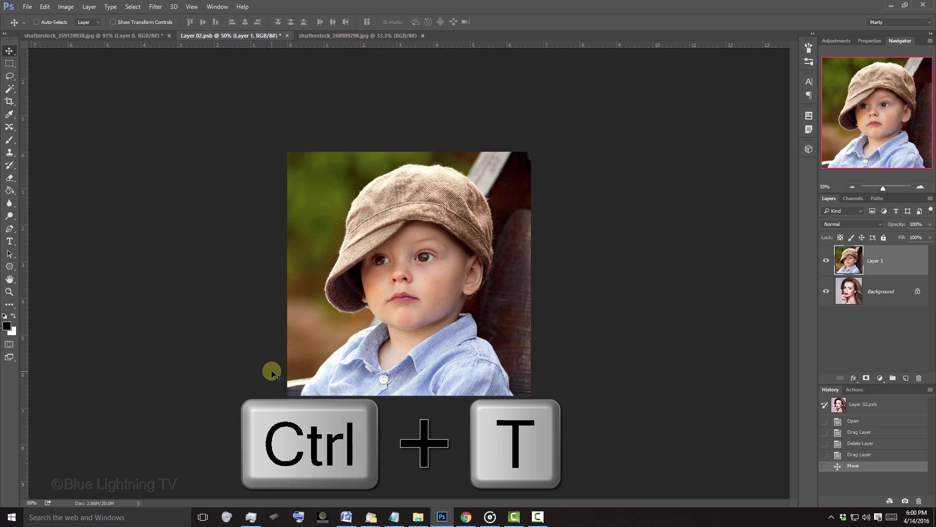
key(ctrl+t)
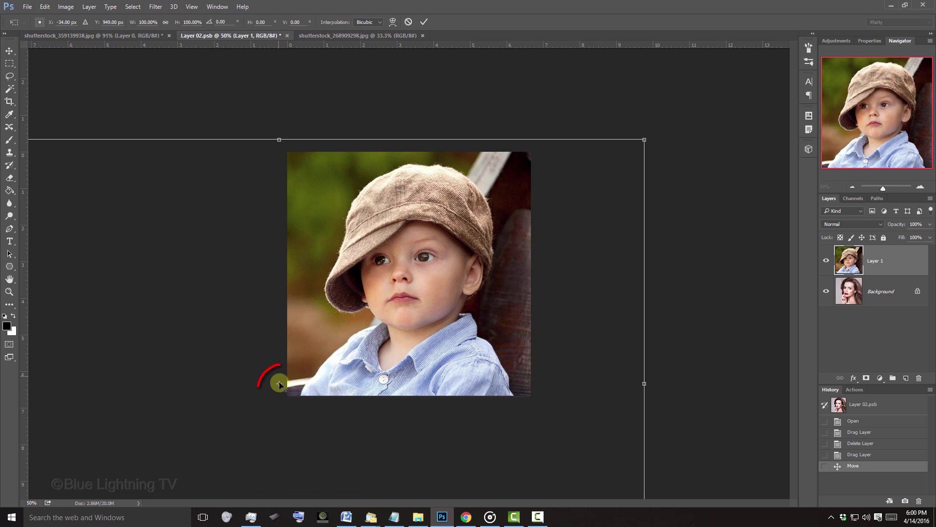
drag(279, 383, 407, 283)
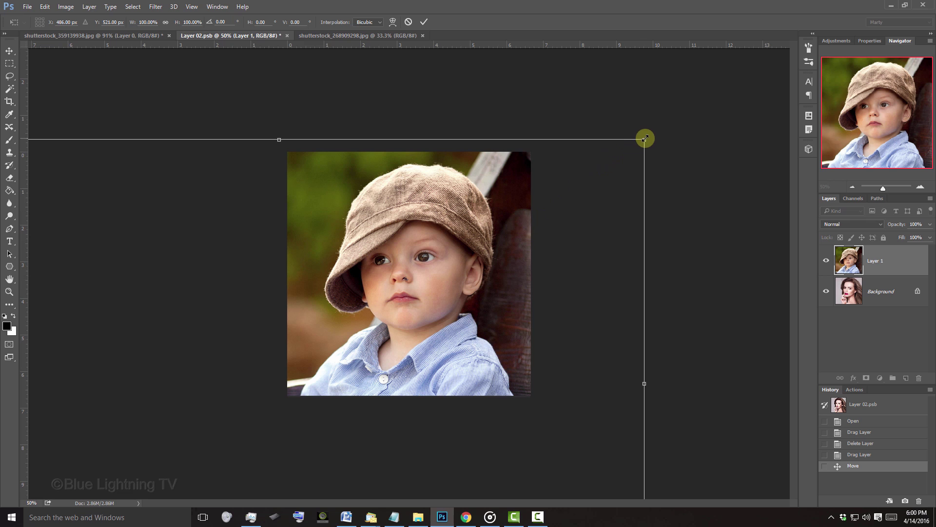
mouse_move(644, 139)
mouse_down()
mouse_move(619, 167)
mouse_move(657, 117)
mouse_up()
key(Return)
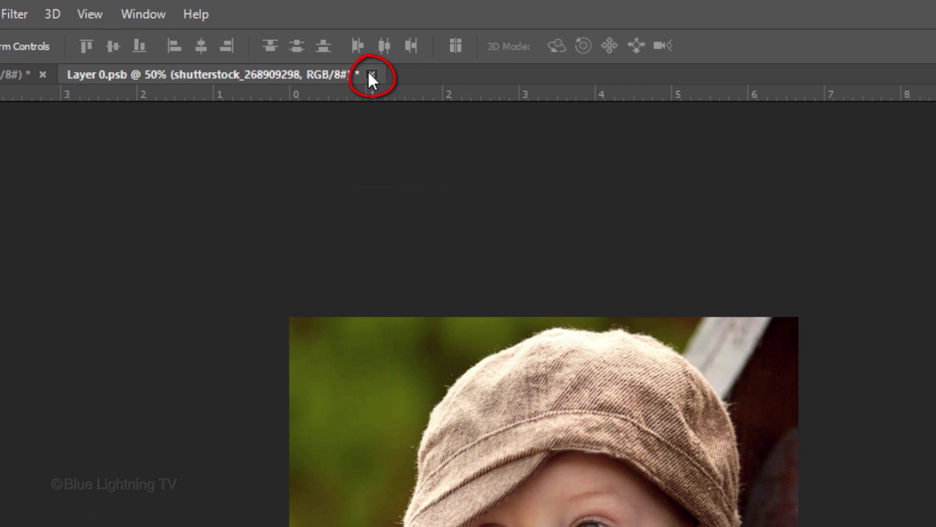
Close the Layer 0.psb smart-object document, saving changes to update the blurred template
click(371, 76)
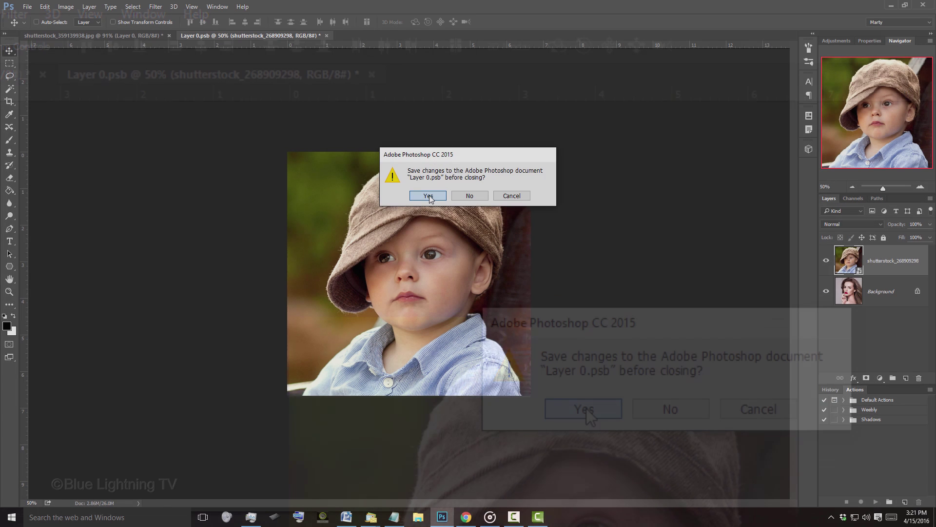
click(586, 409)
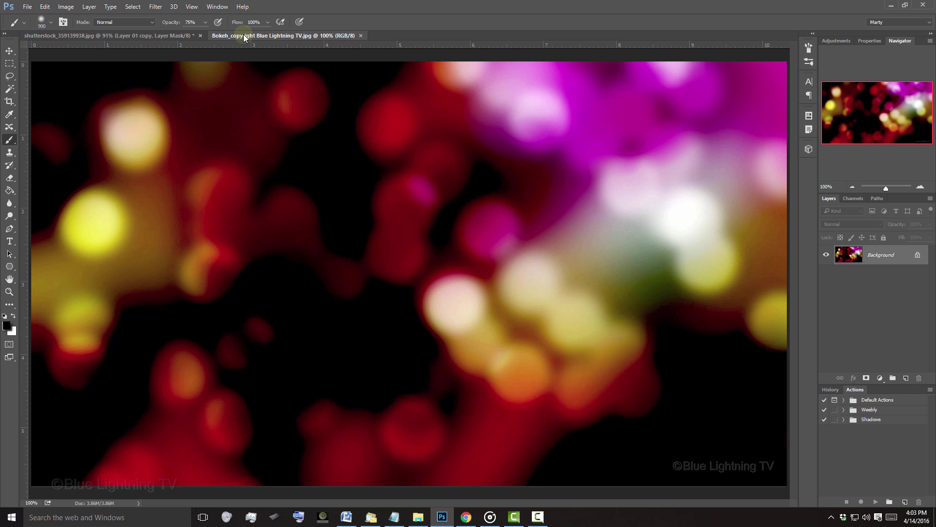
Drag the bokeh lights image into the boy portrait document as Layer 2
key(v)
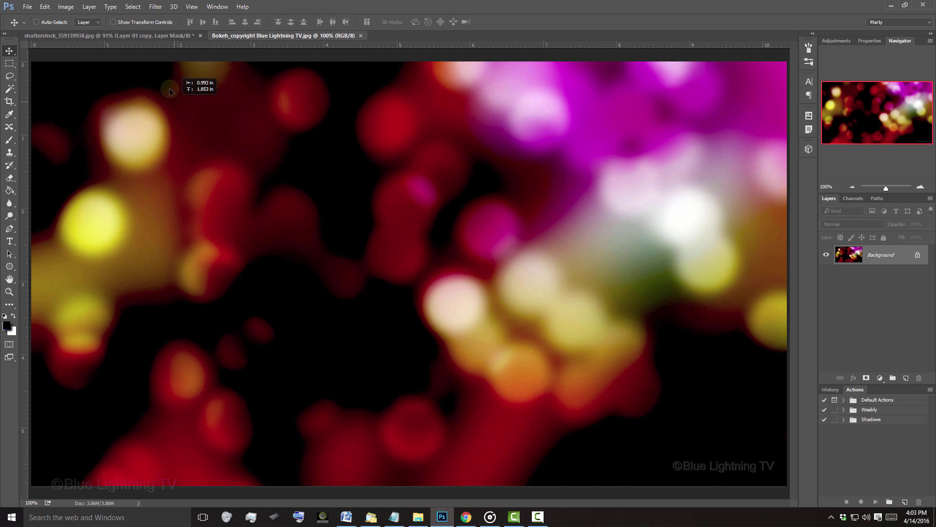
click(154, 37)
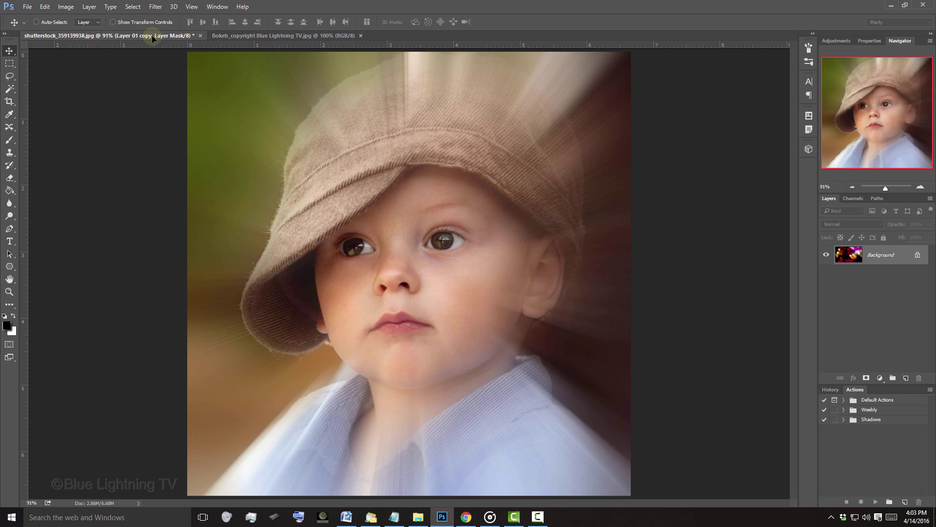
drag(155, 37, 428, 293)
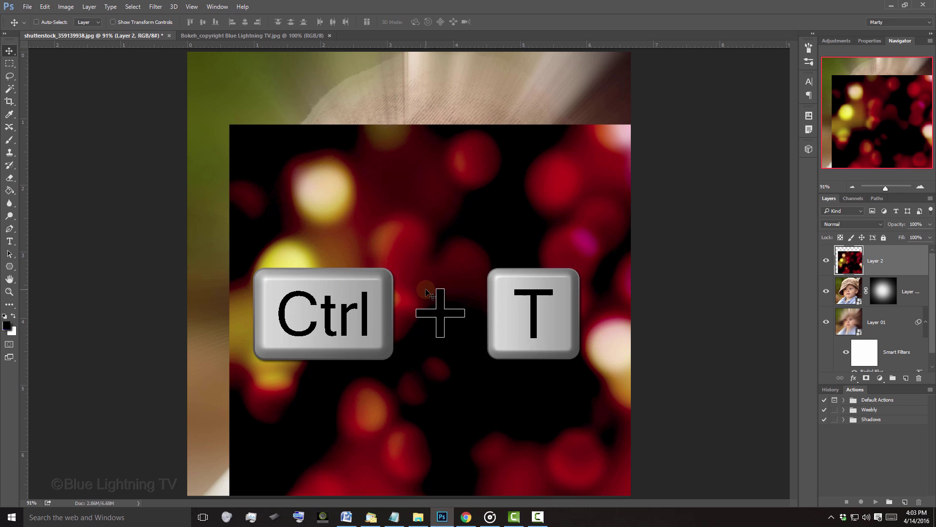
Move Layer 2's bokeh image up-left and enlarge it to fill the whole canvas
key(ctrl+t)
drag(428, 293, 288, 247)
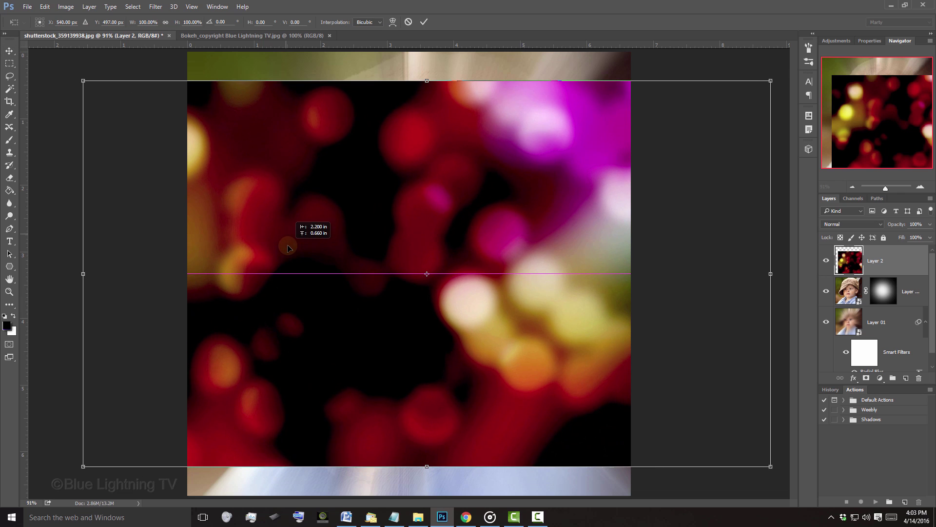
mouse_move(771, 81)
mouse_down()
mouse_move(781, 66)
mouse_move(932, 4)
mouse_up()
key(Return)
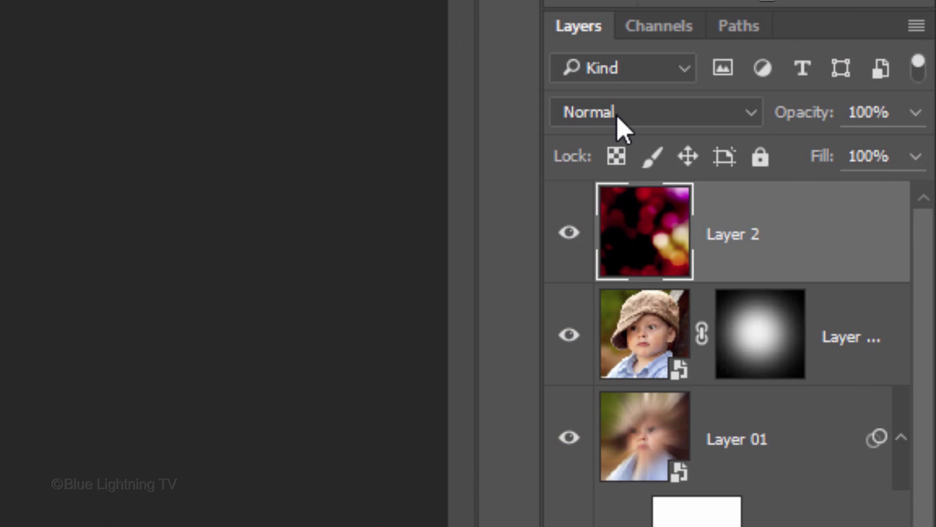
Set Layer 2 to Screen blend mode and shift the bokeh lights right and down
click(840, 225)
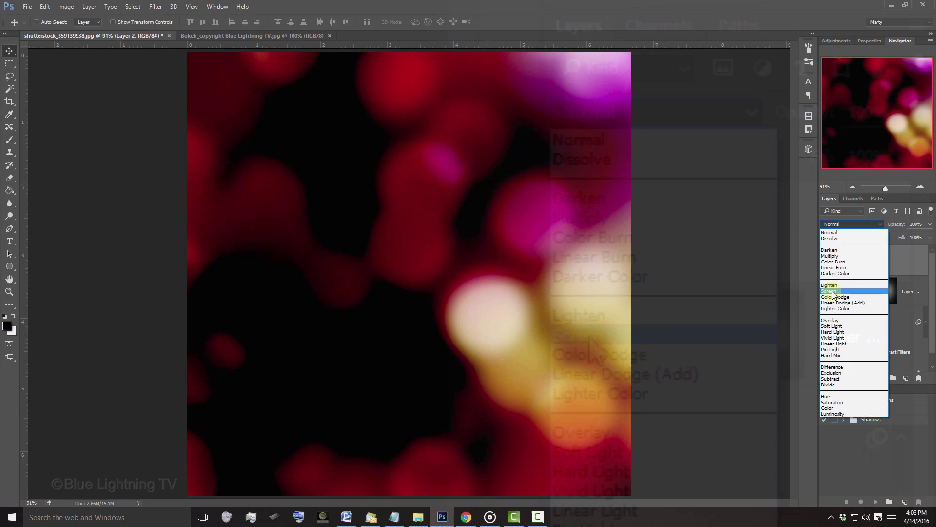
click(831, 293)
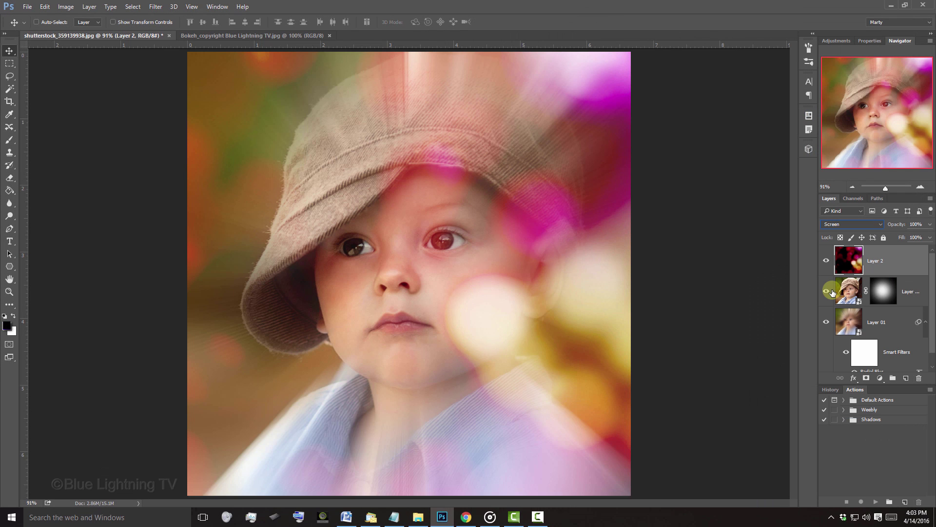
drag(466, 251, 525, 287)
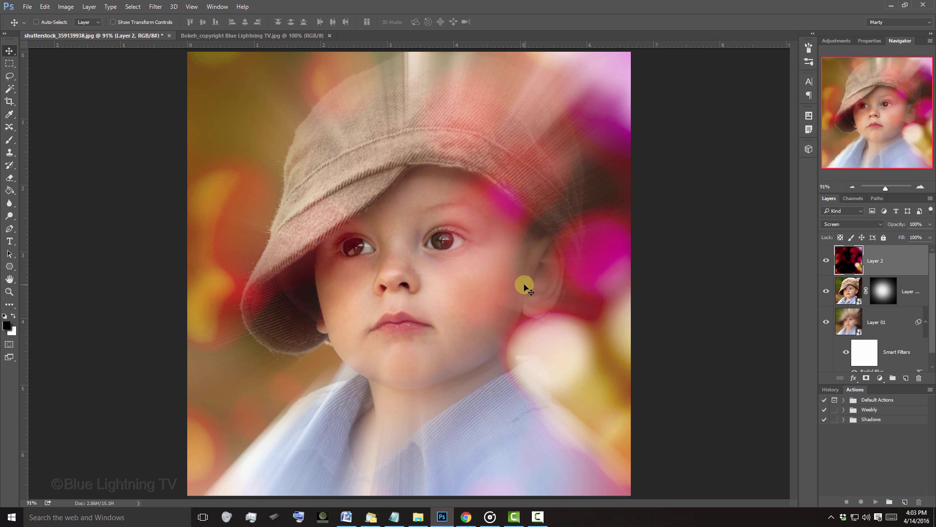